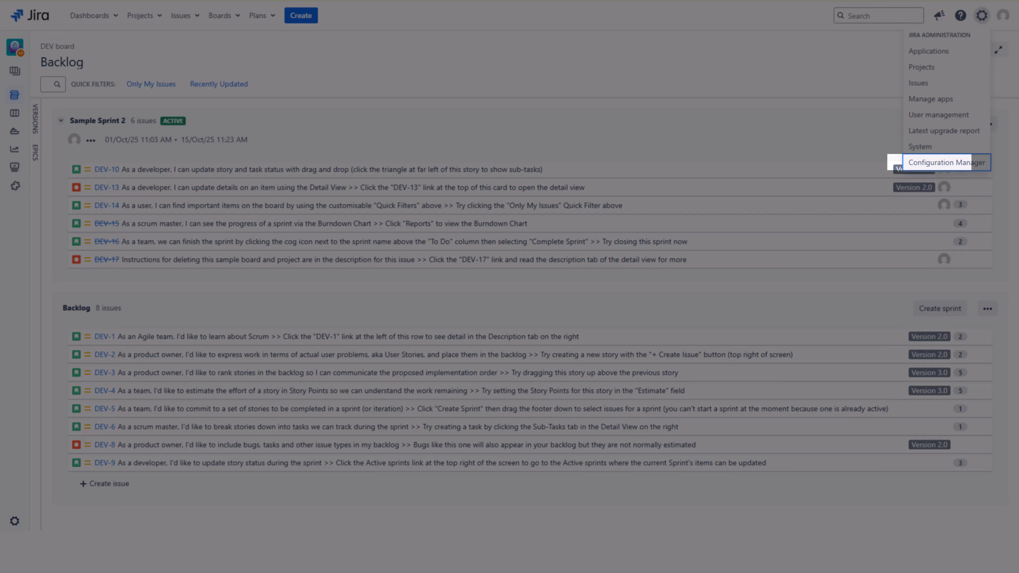
Start deploying a configuration snapshot from the current instance in Configuration Manager, using Merge Configuration with Merge everything, and proceed to the analysis.
click(946, 162)
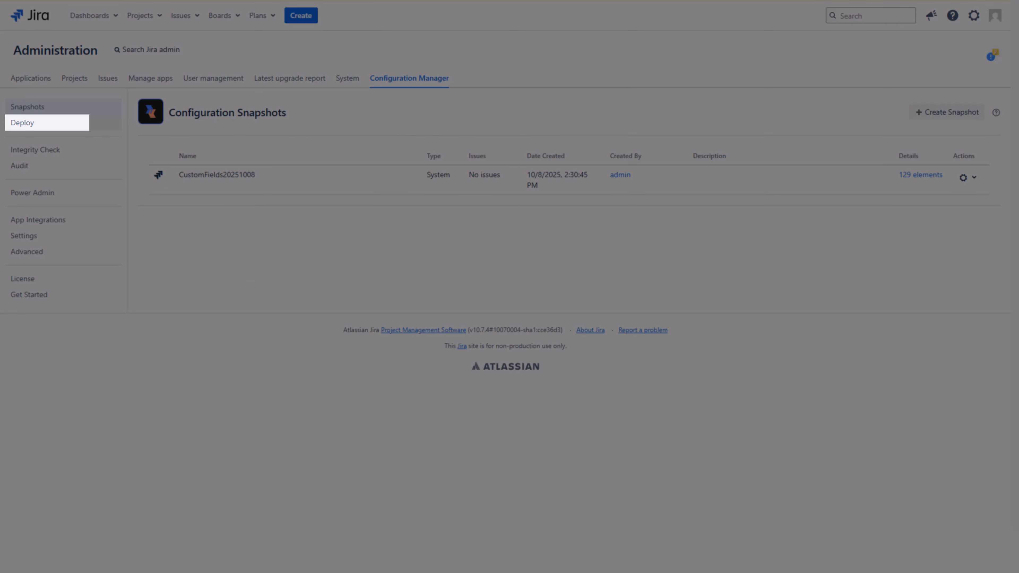
click(23, 123)
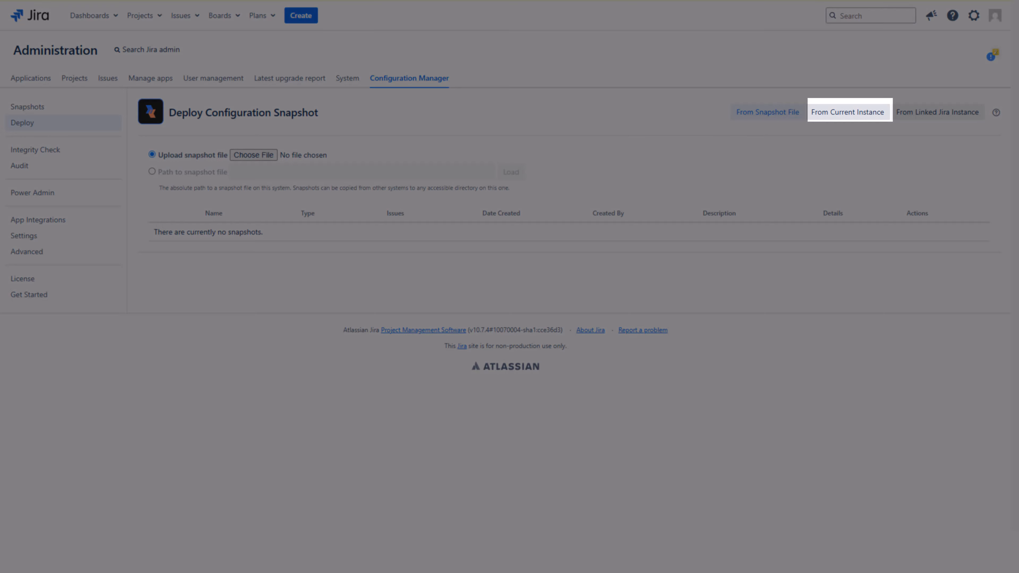
click(848, 113)
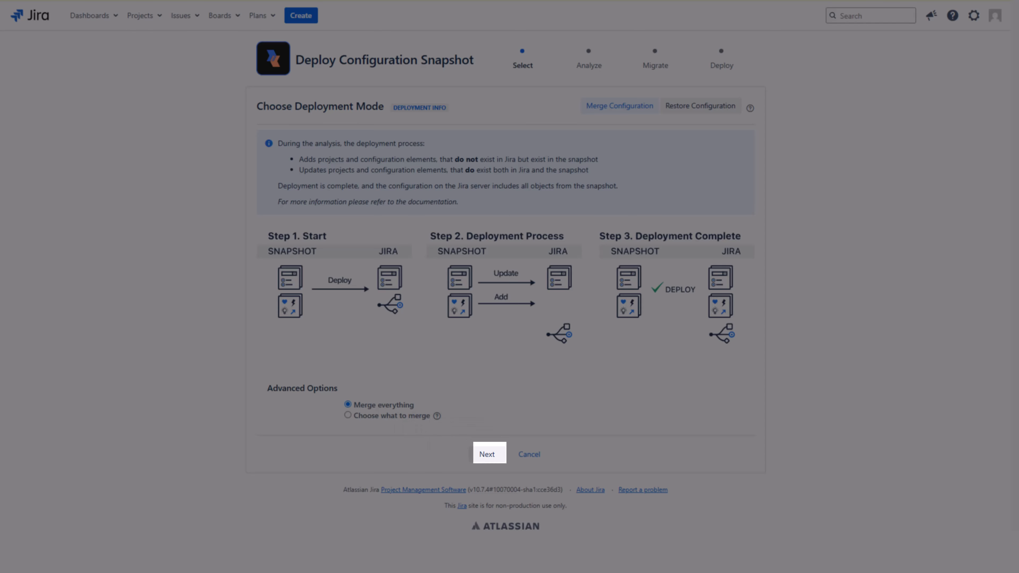
click(487, 454)
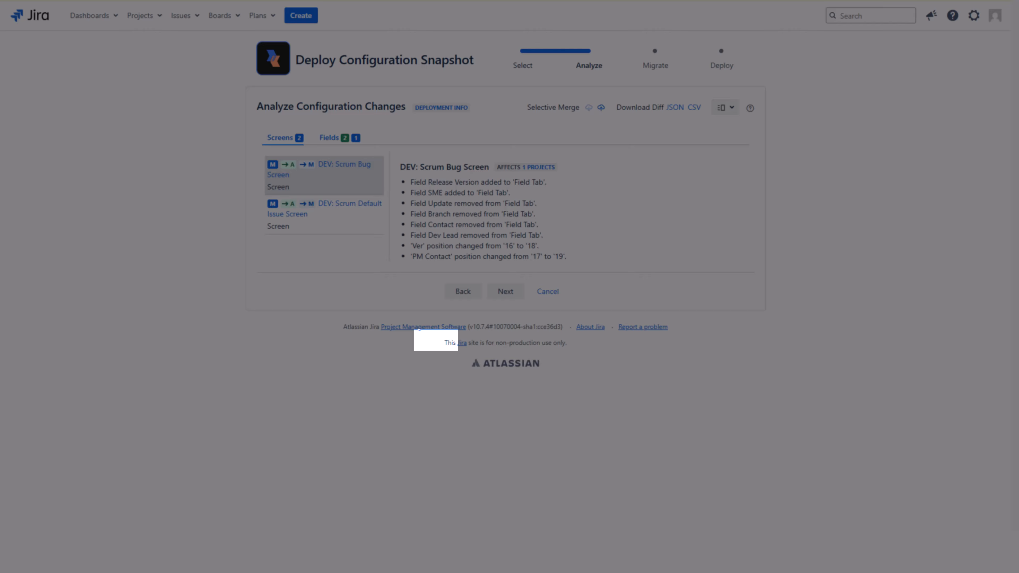
Match the SME custom field in the field changes to the existing Dev Lead target field and confirm the match.
click(337, 138)
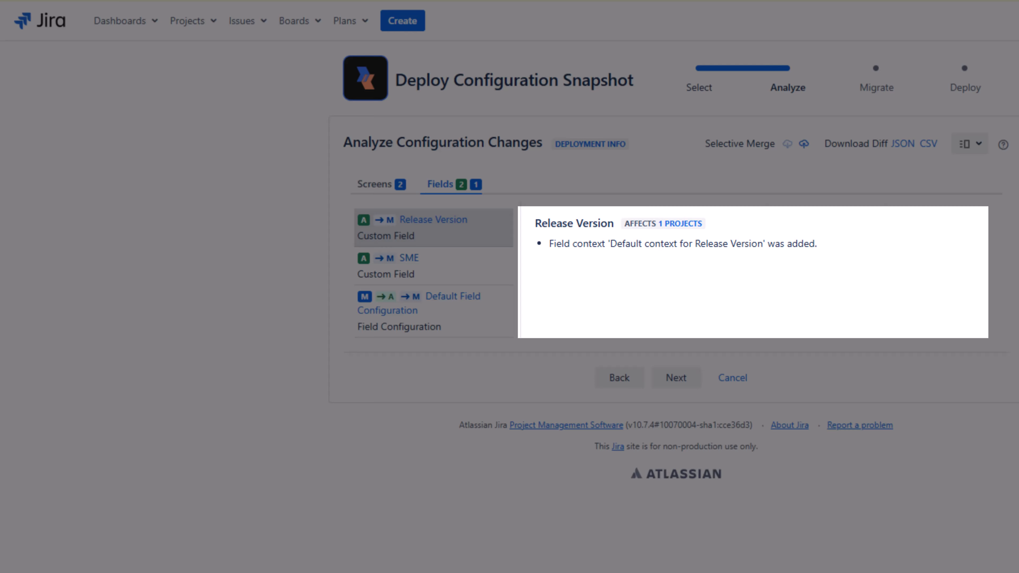
click(409, 258)
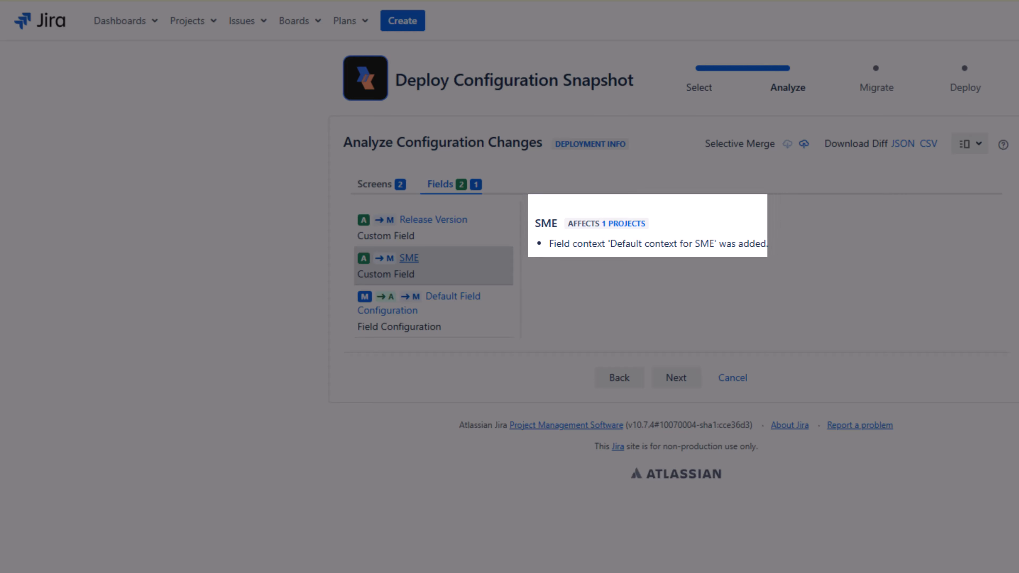
click(624, 224)
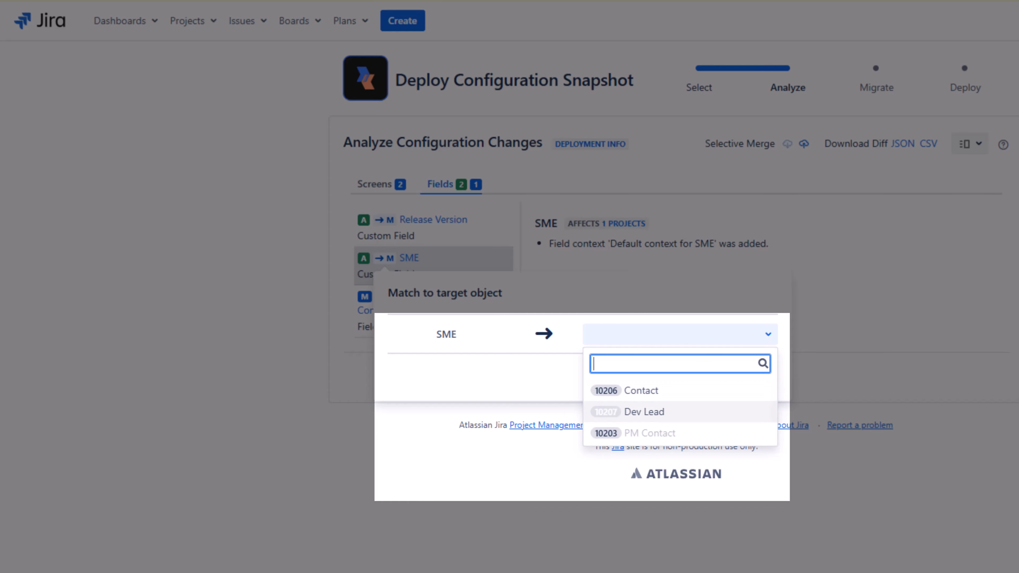
click(663, 411)
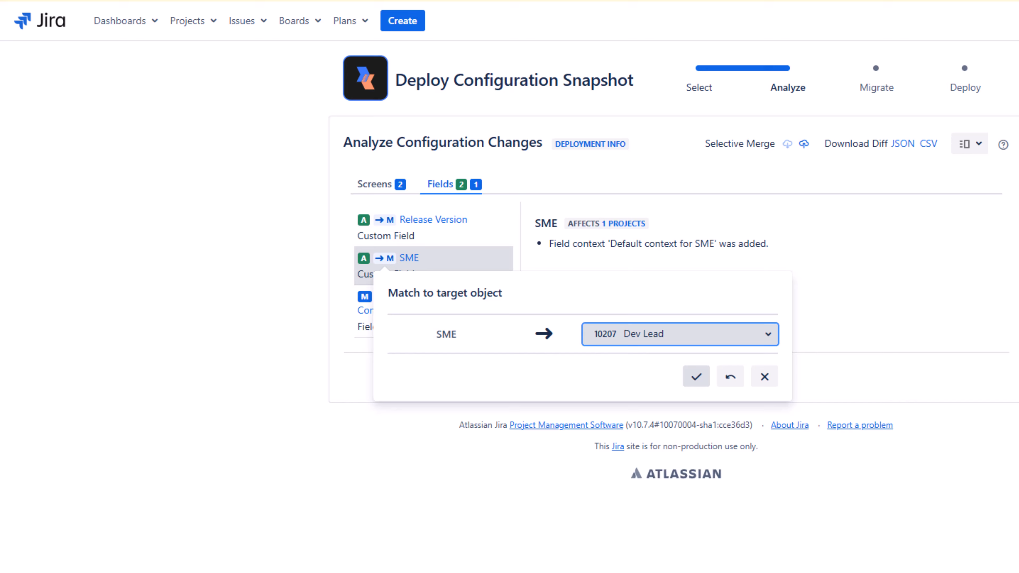
click(697, 376)
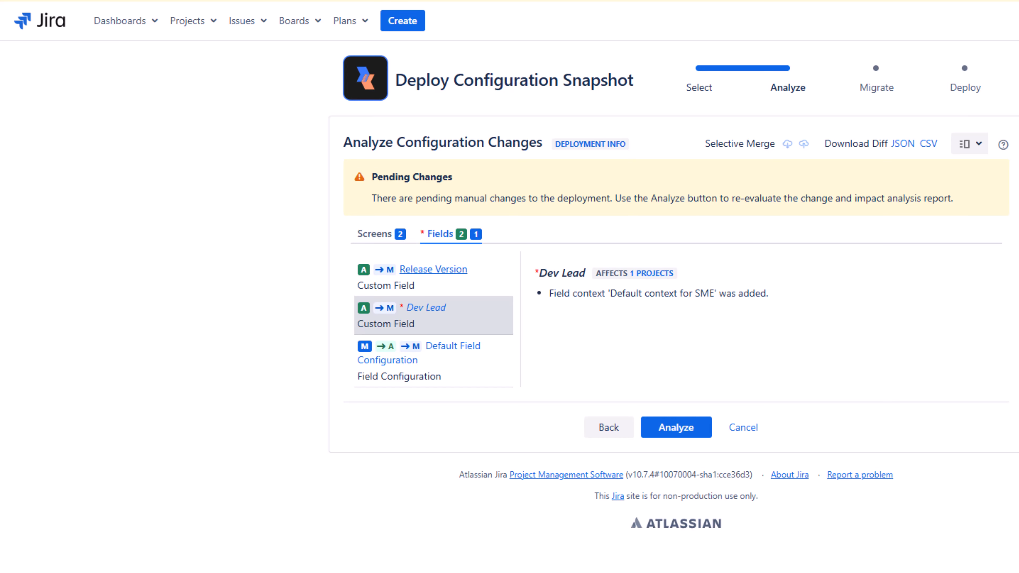
Match the Release Version custom field to the existing Update target field and confirm the match.
click(433, 270)
click(384, 270)
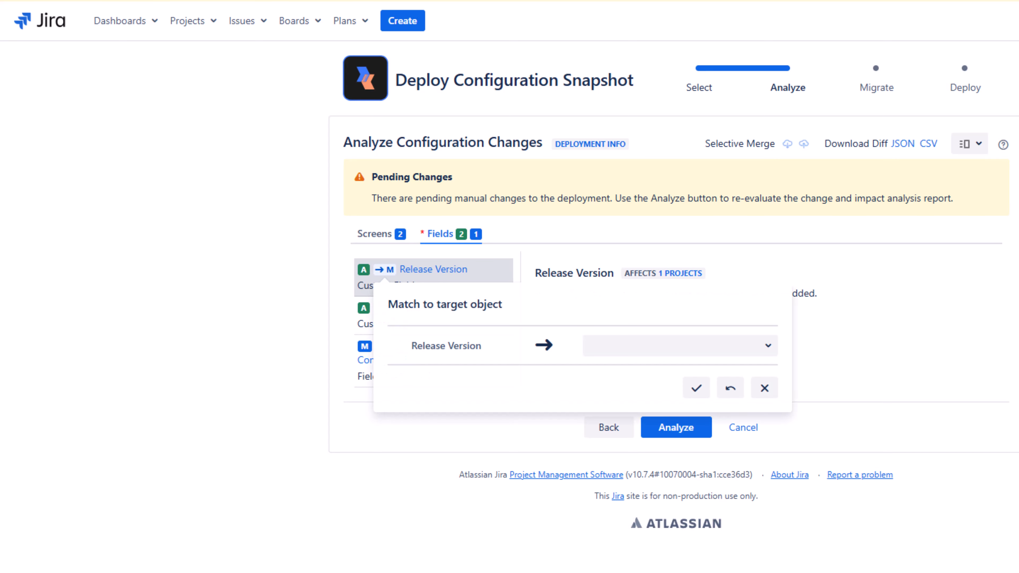
click(683, 345)
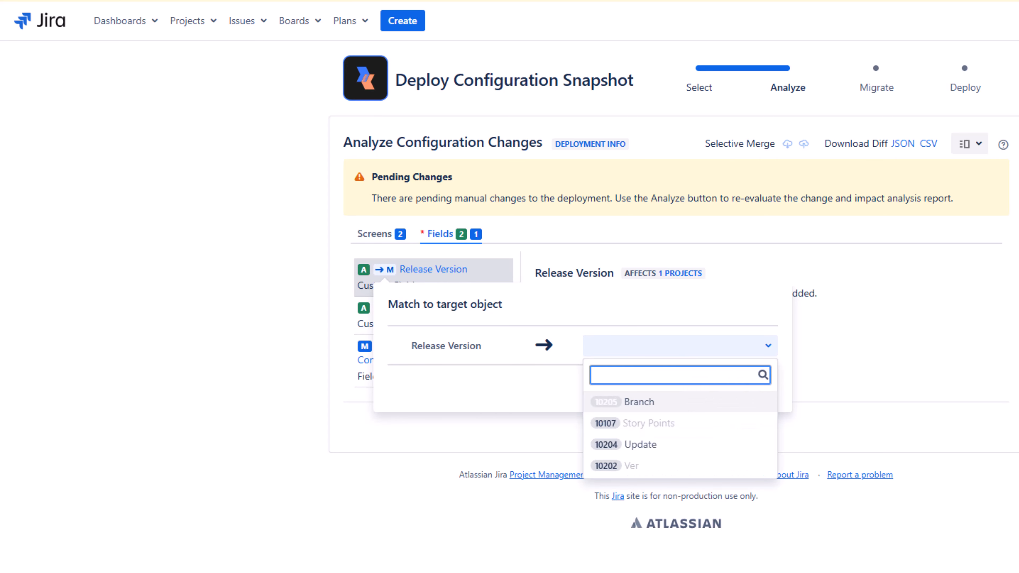
click(640, 444)
click(697, 387)
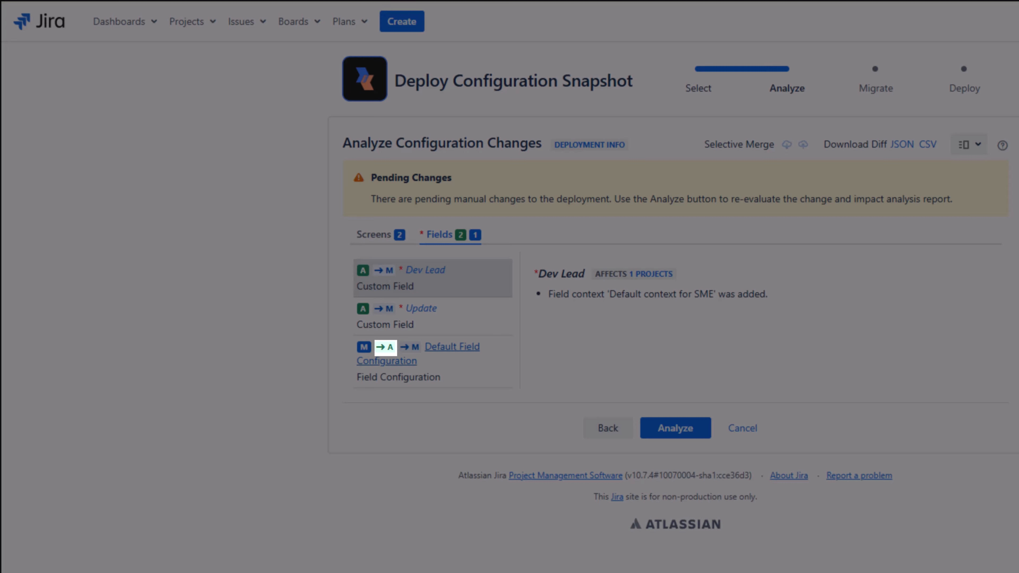
Keep Default Field Configuration from matching the default scheme and name the new field configuration "Custom Field Deployment".
click(385, 348)
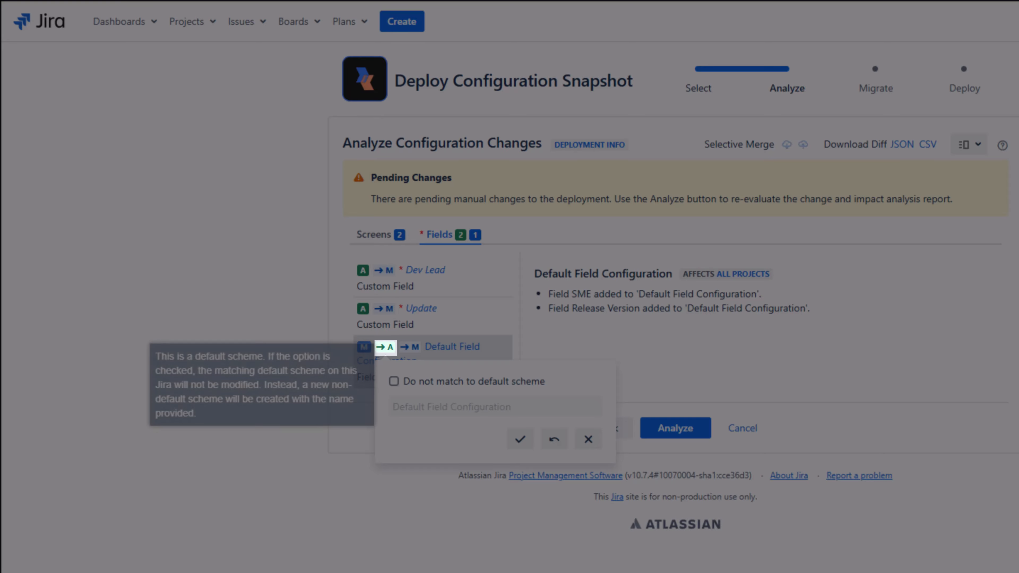
click(394, 382)
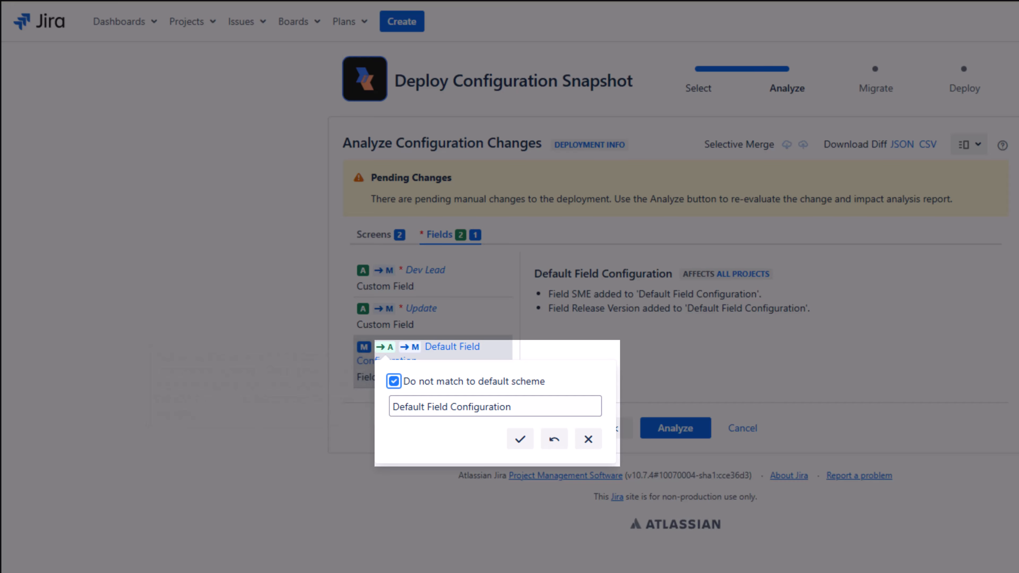
triple_click(435, 406)
text(Custom Field)
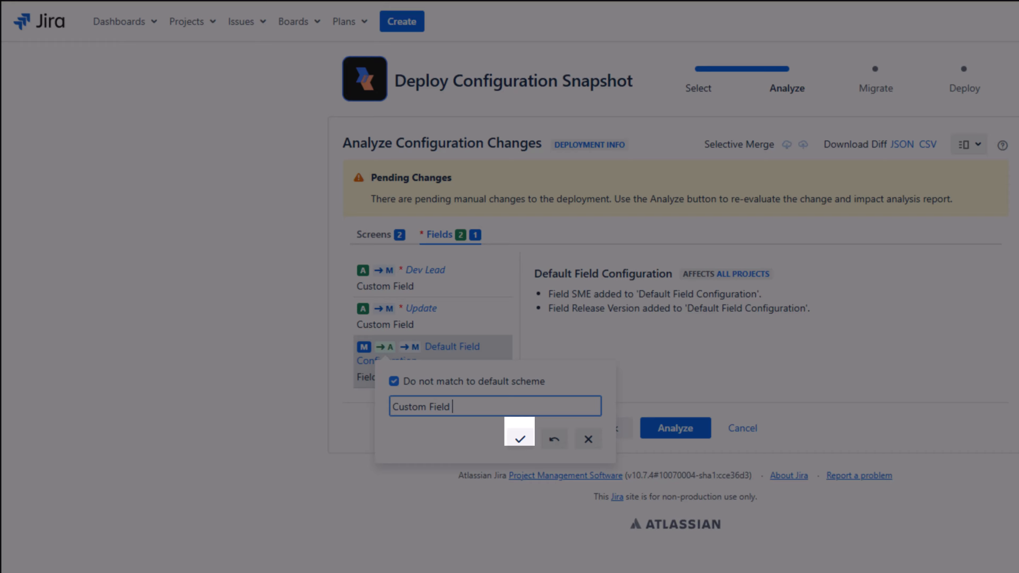
text( Deployment)
key(Return)
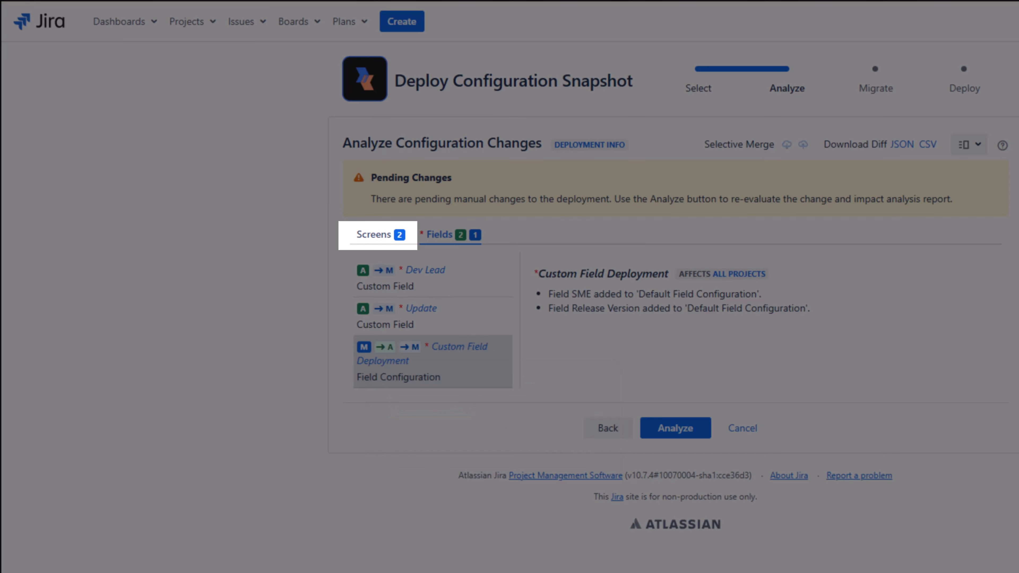
click(378, 235)
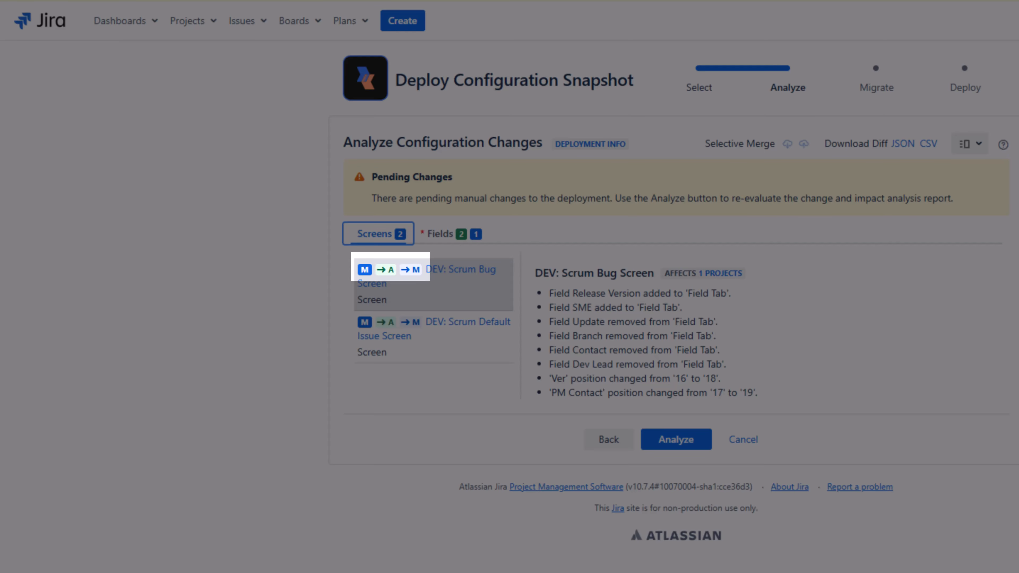
click(385, 269)
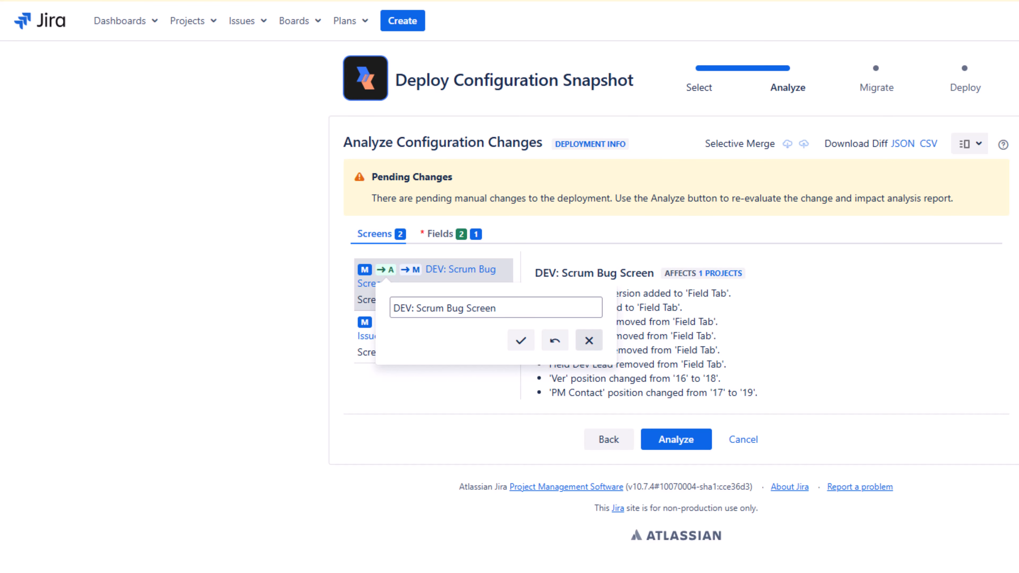
click(589, 340)
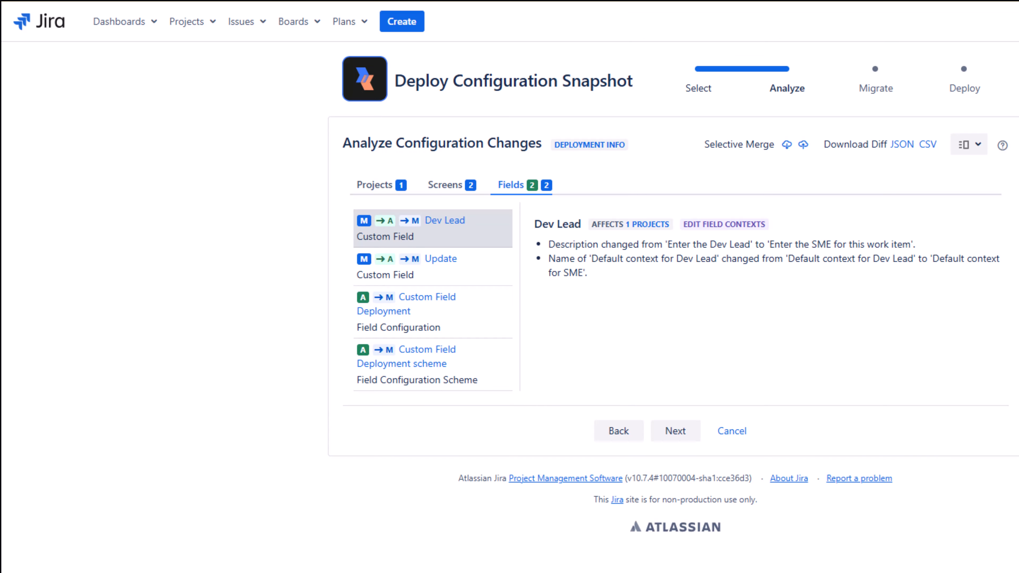
Review the changes for Update, Custom Field Deployment and its scheme, and advance the deployment past the Migrate stage.
click(441, 260)
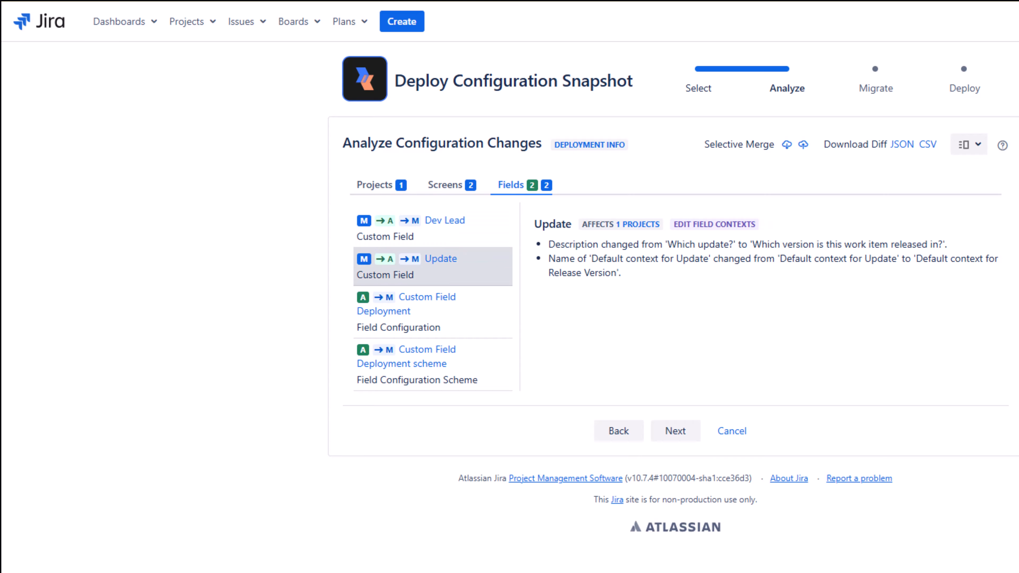
click(427, 297)
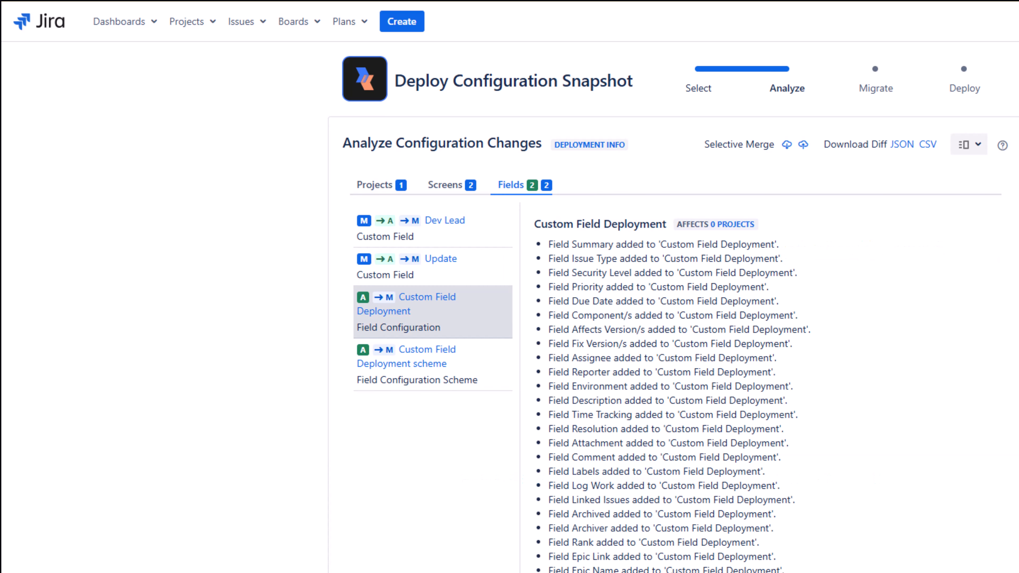
click(427, 351)
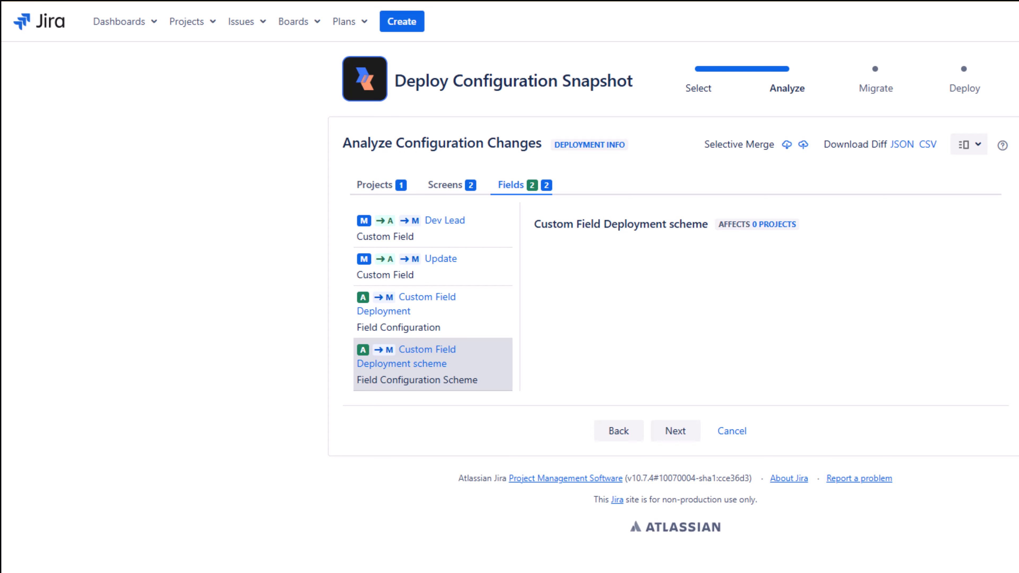
click(675, 431)
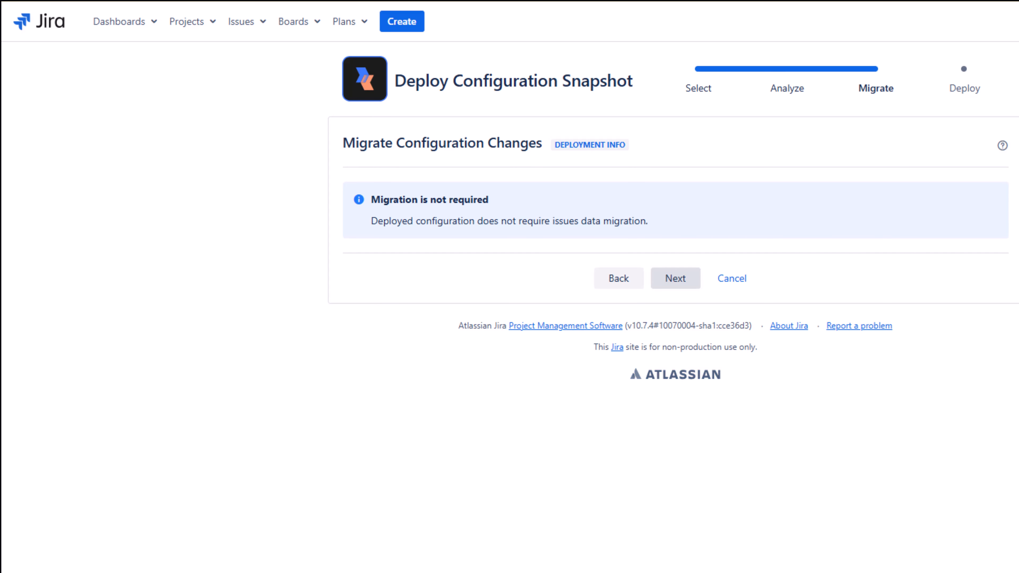
click(676, 278)
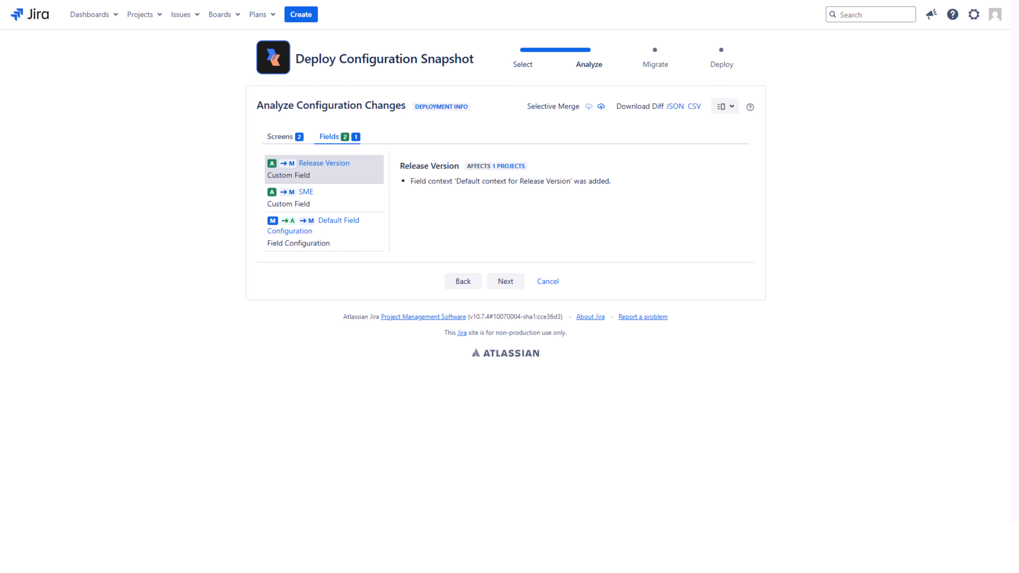
Match the Release Version custom field to the Update target field in the deployment changes and rerun the analysis.
click(288, 164)
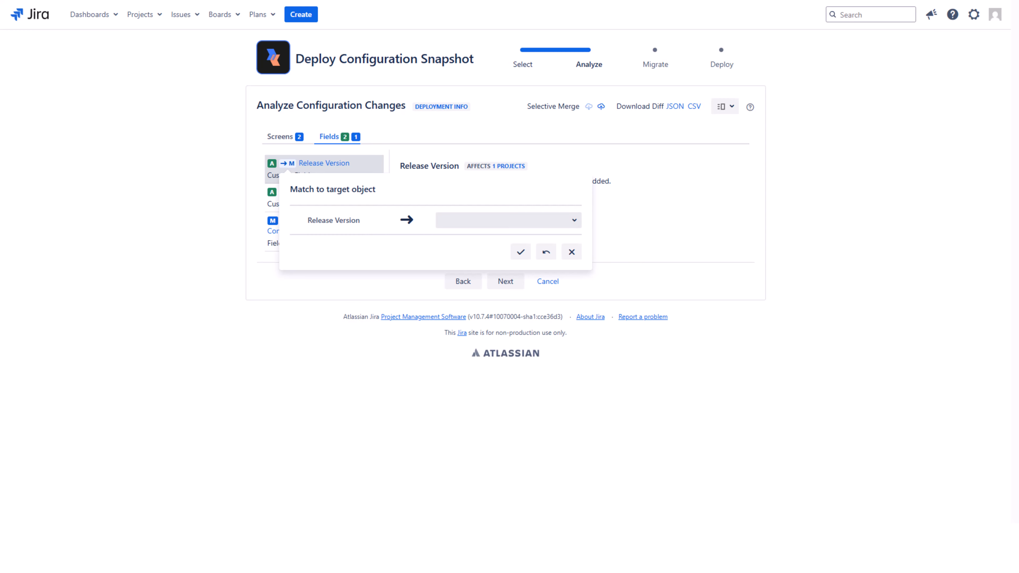
click(509, 220)
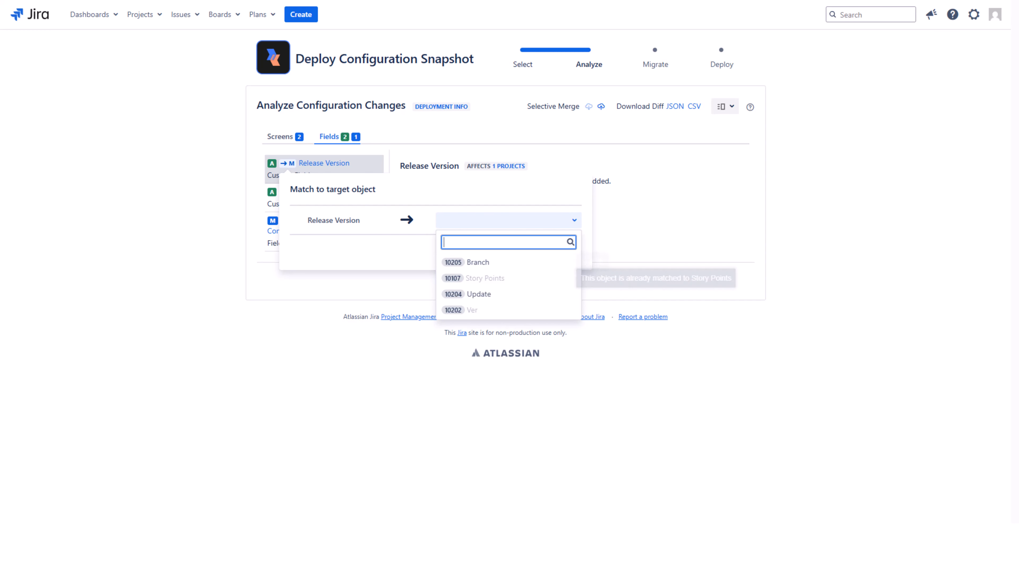
click(517, 294)
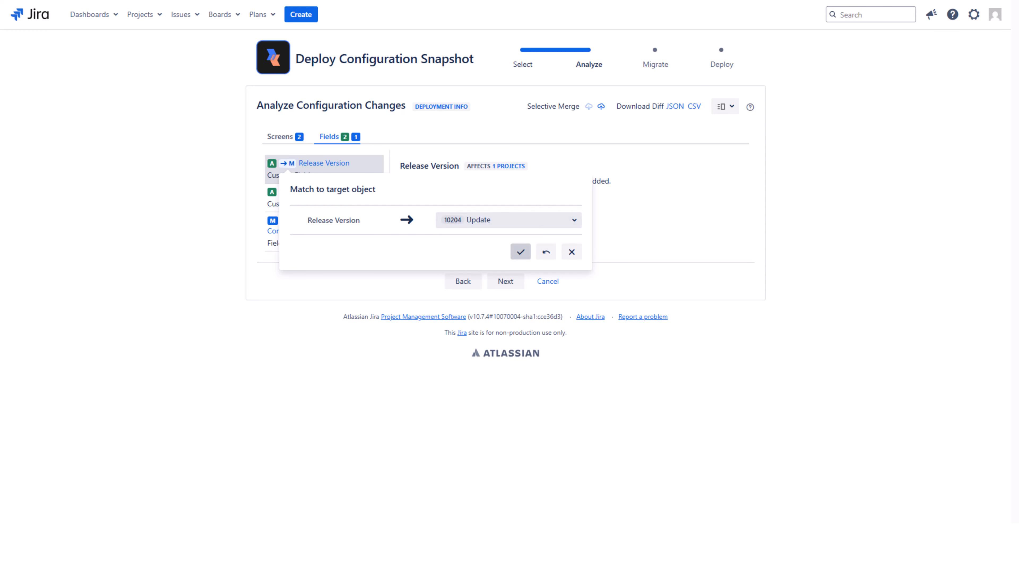
click(520, 252)
click(506, 318)
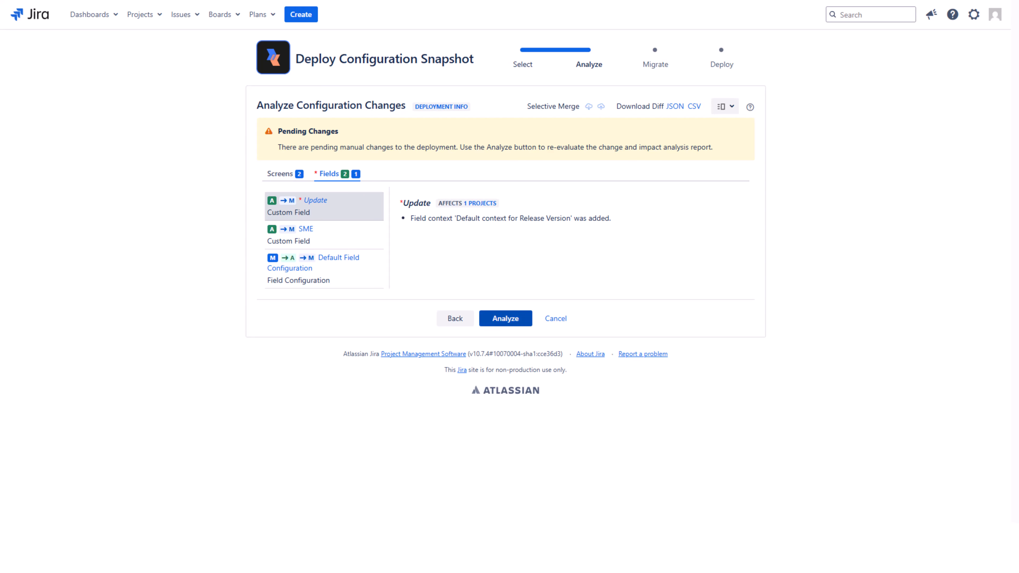